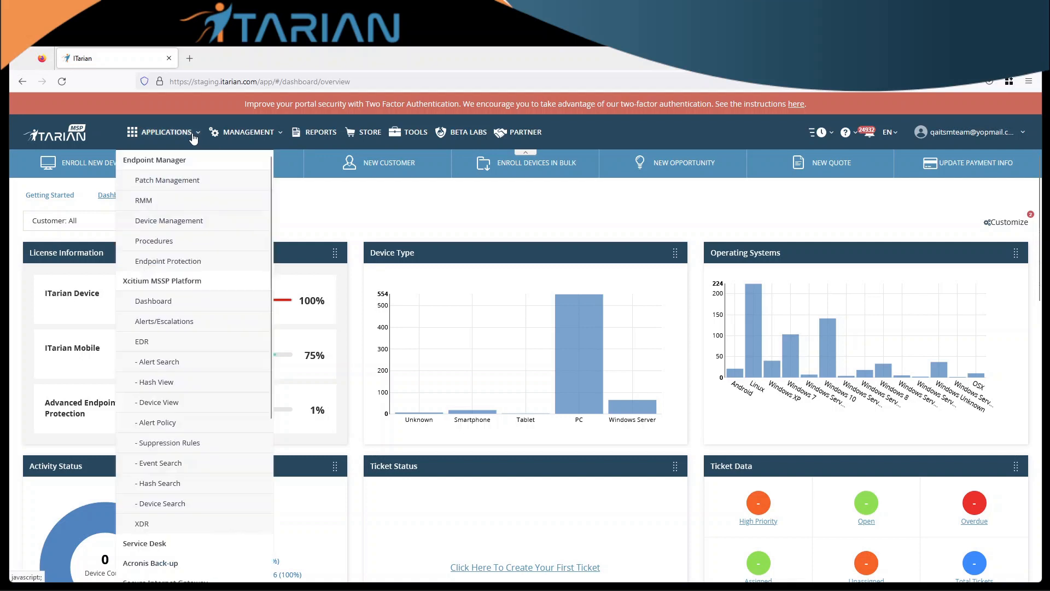
{"action": "mouse_move", "coordinate": [192, 137]}
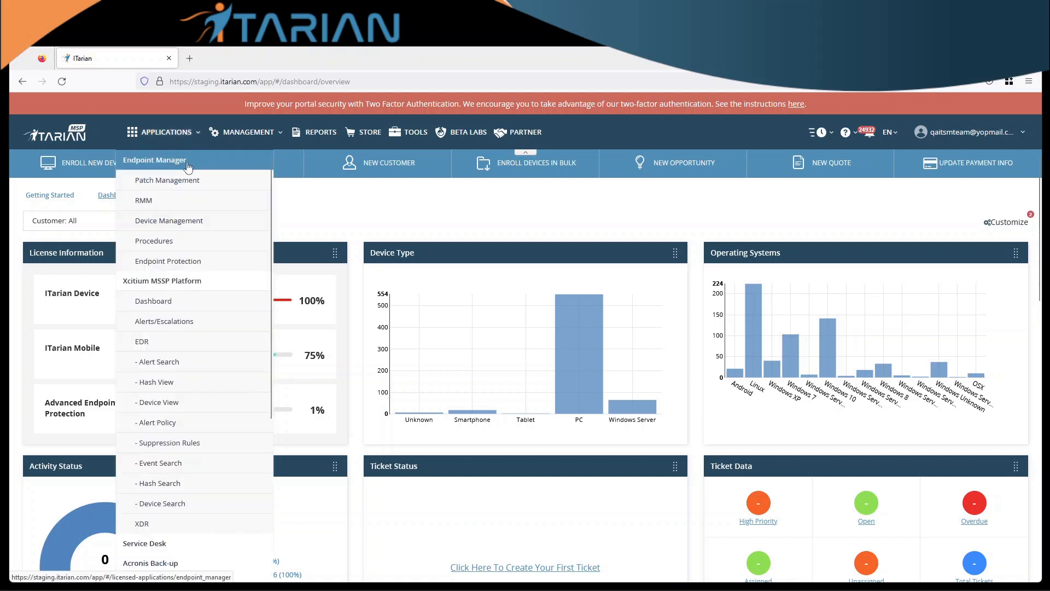
{"action": "left_click", "coordinate": [182, 230]}
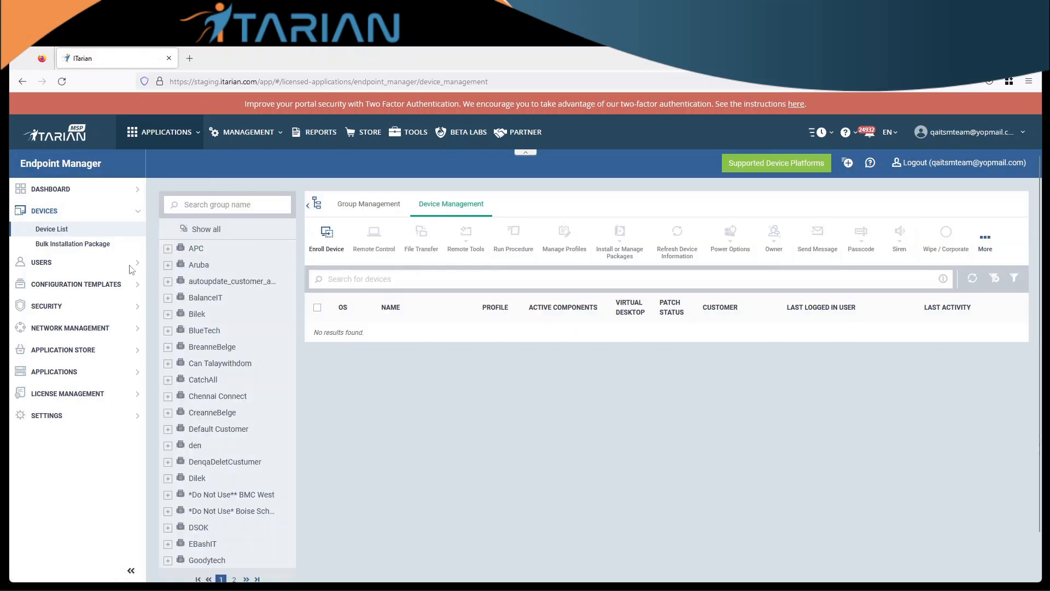
{"action": "left_click", "coordinate": [114, 284]}
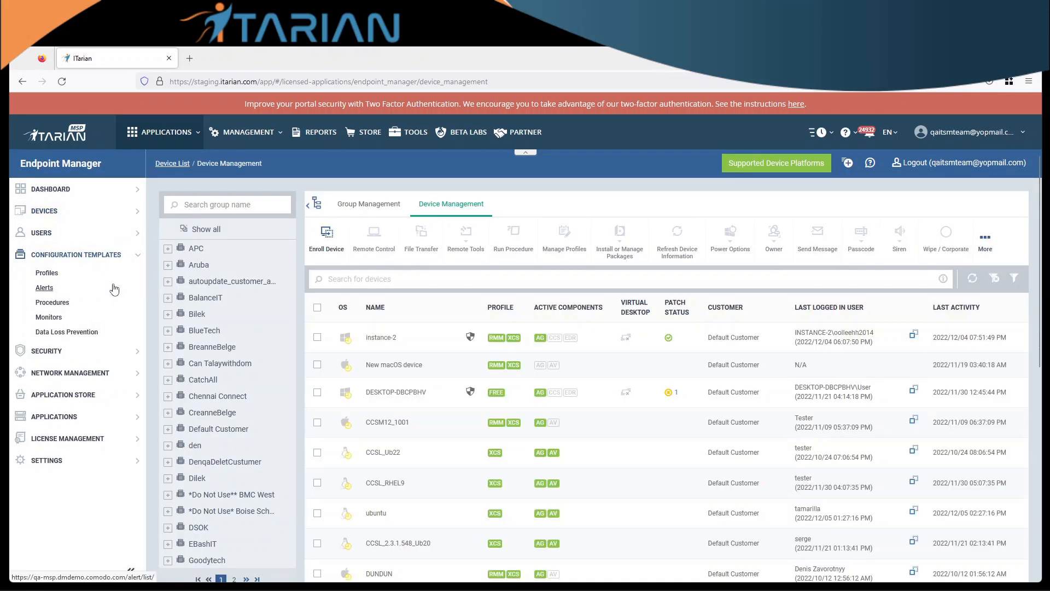
{"action": "left_click", "coordinate": [54, 276]}
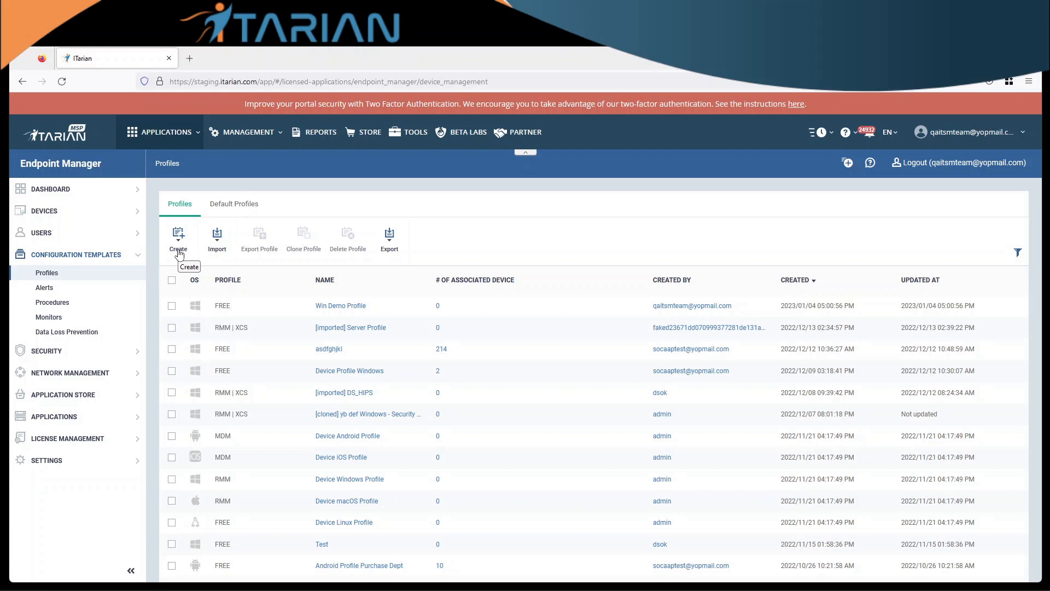
Start a new Windows profile and name it "Win Demo Profile YouTube"
{"action": "left_click", "coordinate": [179, 253]}
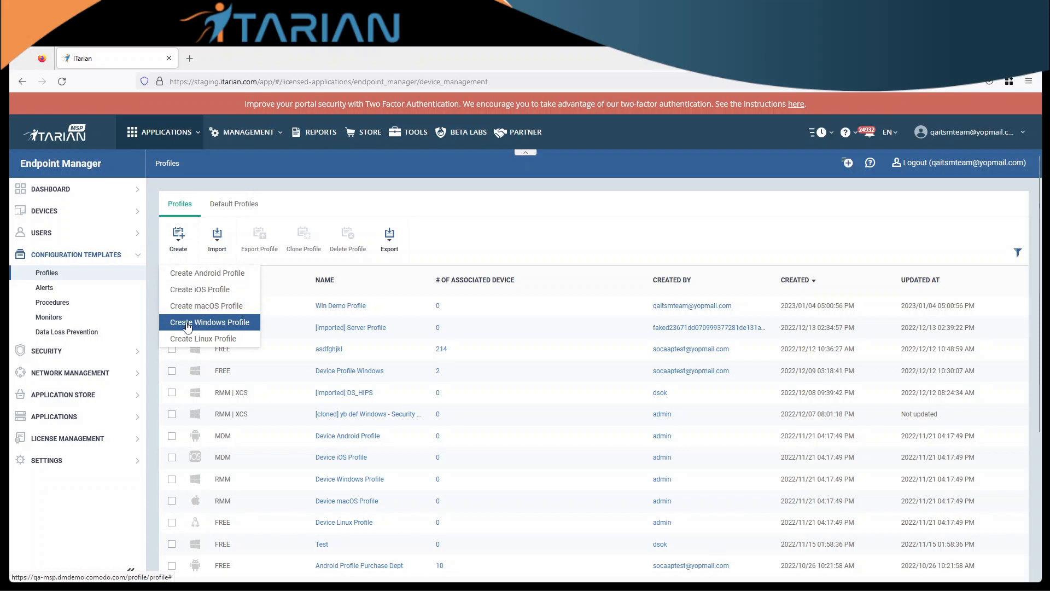
{"action": "left_click", "coordinate": [188, 323]}
{"action": "left_click", "coordinate": [410, 229]}
{"action": "type", "text": "Demo"}
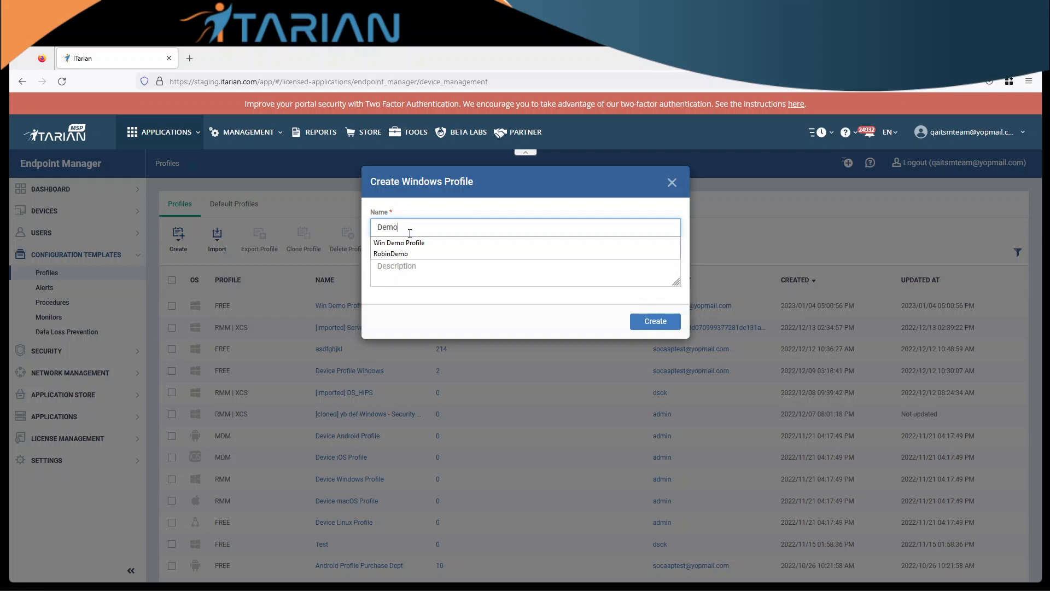
{"action": "key", "text": "Down"}
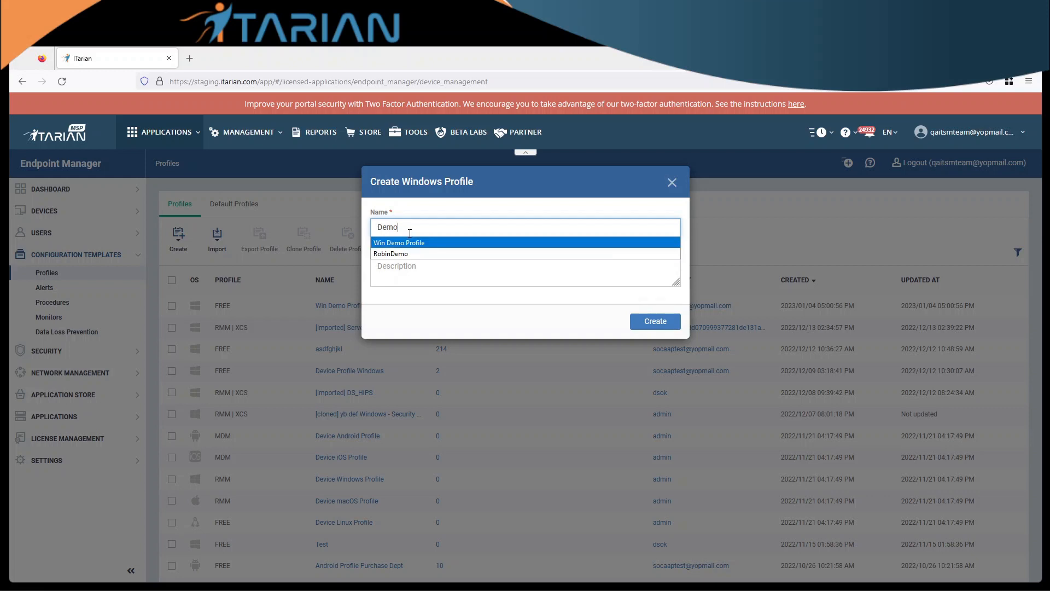
{"action": "key", "text": "Return"}
{"action": "type", "text": "T"}
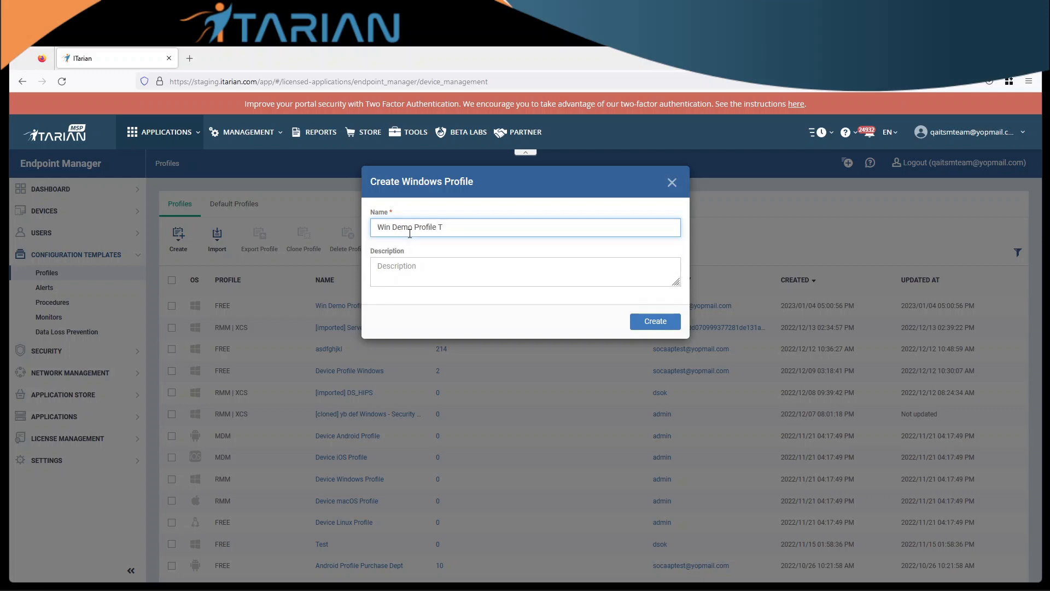
{"action": "key", "text": "BackSpace"}
{"action": "type", "text": "Yopu"}
{"action": "key", "text": "BackSpace"}
{"action": "key", "text": "BackSpace"}
{"action": "type", "text": "uTube"}
Enter "Test for YouTube" as the profile's description and create the profile
{"action": "left_click", "coordinate": [446, 273]}
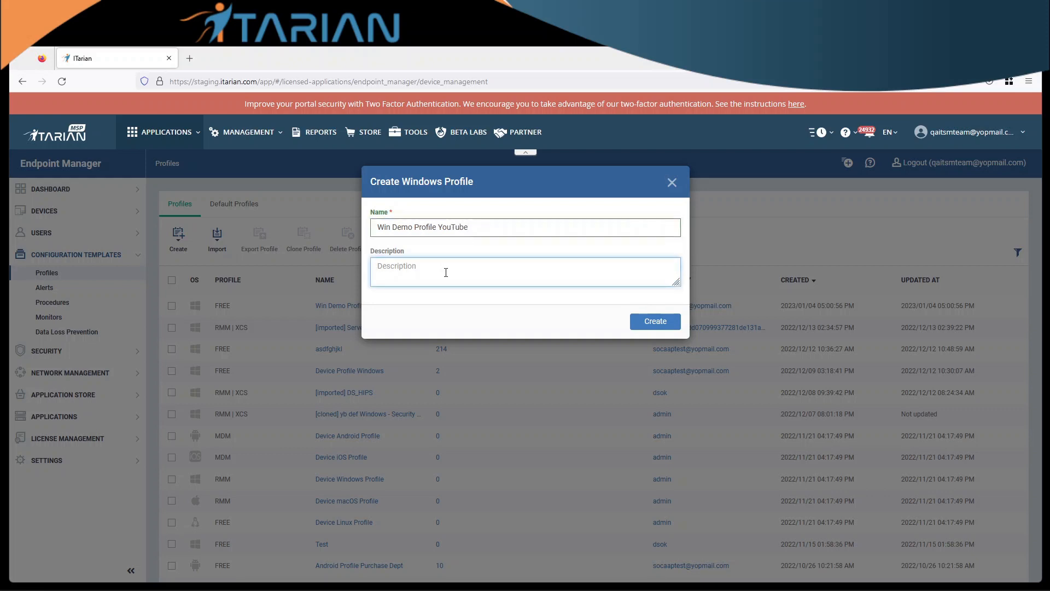
{"action": "type", "text": "Tset"}
{"action": "key", "text": "BackSpace"}
{"action": "key", "text": "BackSpace"}
{"action": "key", "text": "BackSpace"}
{"action": "type", "text": "est"}
{"action": "key", "text": "BackSpace"}
{"action": "type", "text": "st for YouTube"}
{"action": "left_click", "coordinate": [649, 327]}
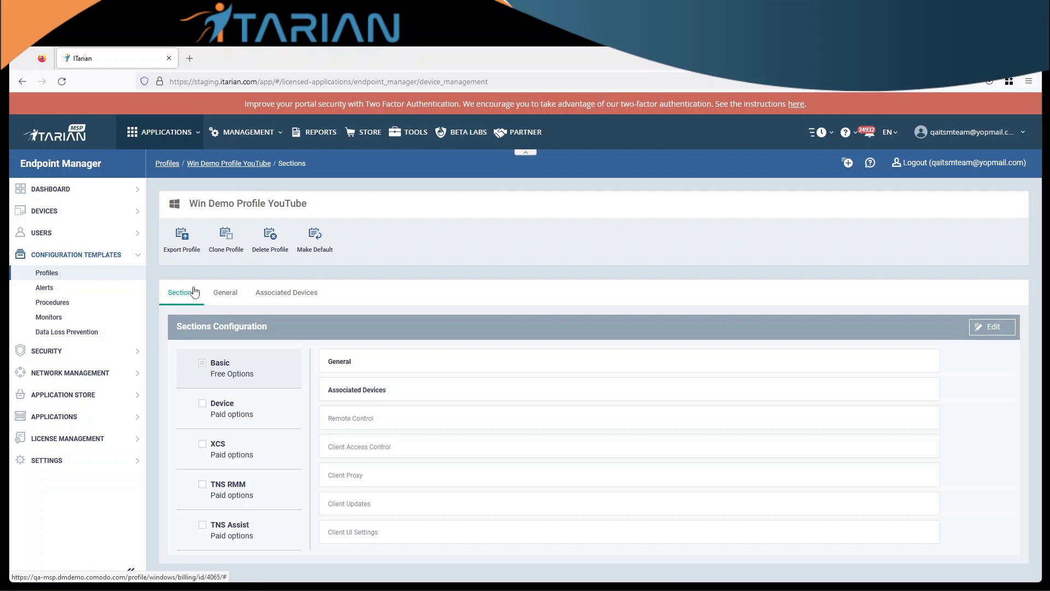
Review the new profile's general settings and its associated devices
{"action": "left_click", "coordinate": [221, 293]}
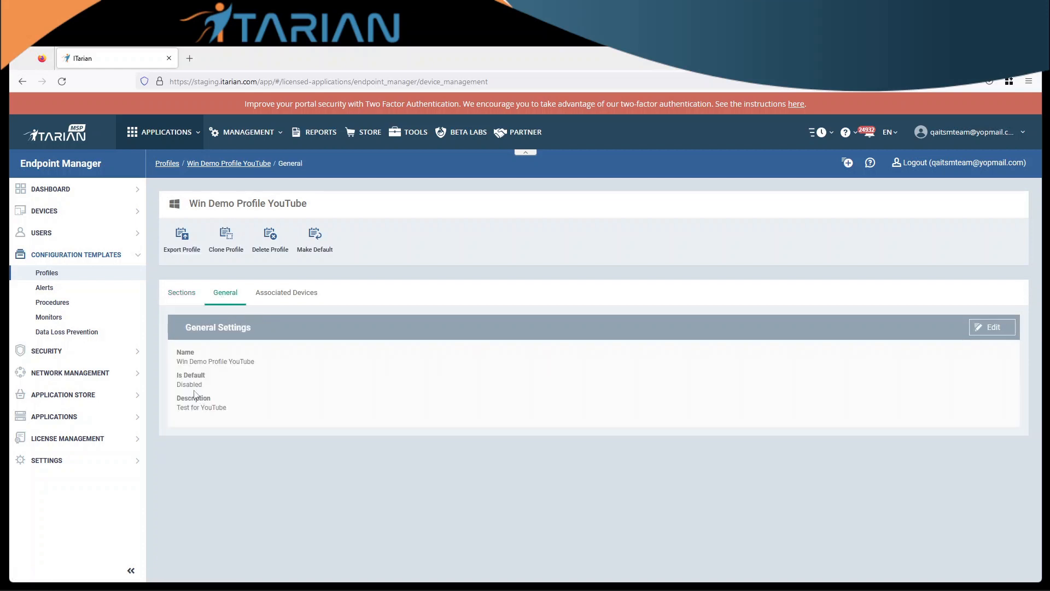
{"action": "left_click_drag", "start_coordinate": [184, 385], "coordinate": [223, 416]}
{"action": "left_click", "coordinate": [238, 389]}
{"action": "left_click", "coordinate": [279, 293]}
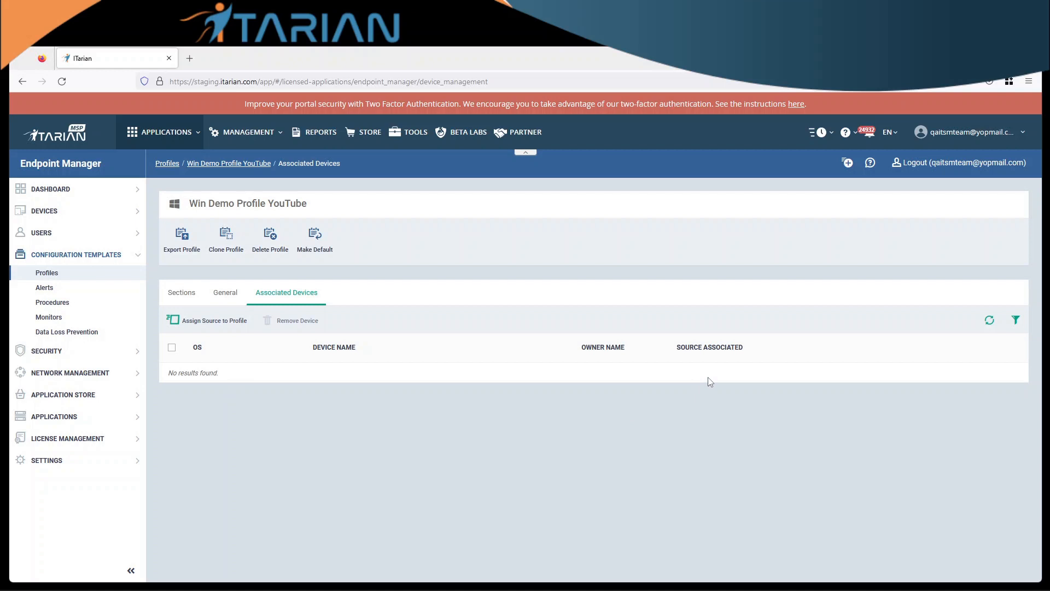
Examine the sections offered under the profile's Basic, Device, XCS, TNS RMM and TNS Assist option groups
{"action": "left_click", "coordinate": [190, 300]}
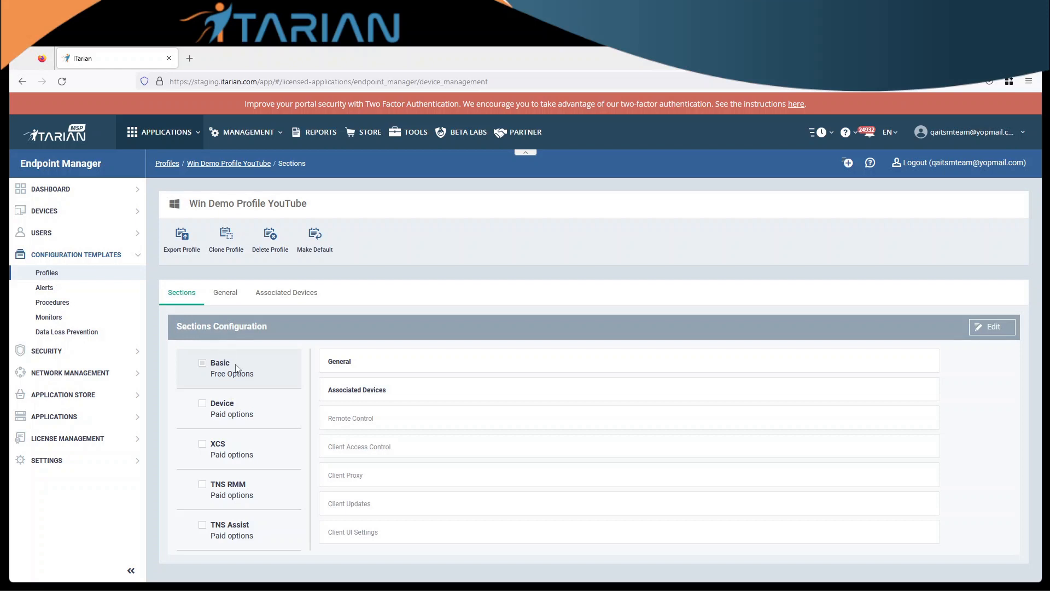
{"action": "left_click", "coordinate": [242, 405]}
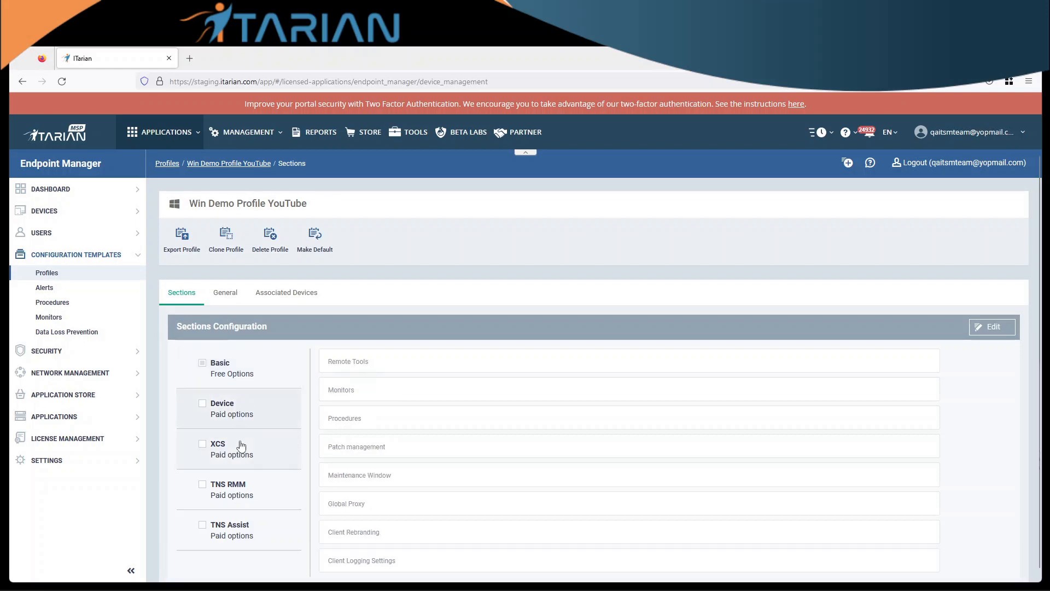
{"action": "left_click", "coordinate": [240, 488]}
{"action": "left_click", "coordinate": [241, 523]}
{"action": "left_click", "coordinate": [244, 498]}
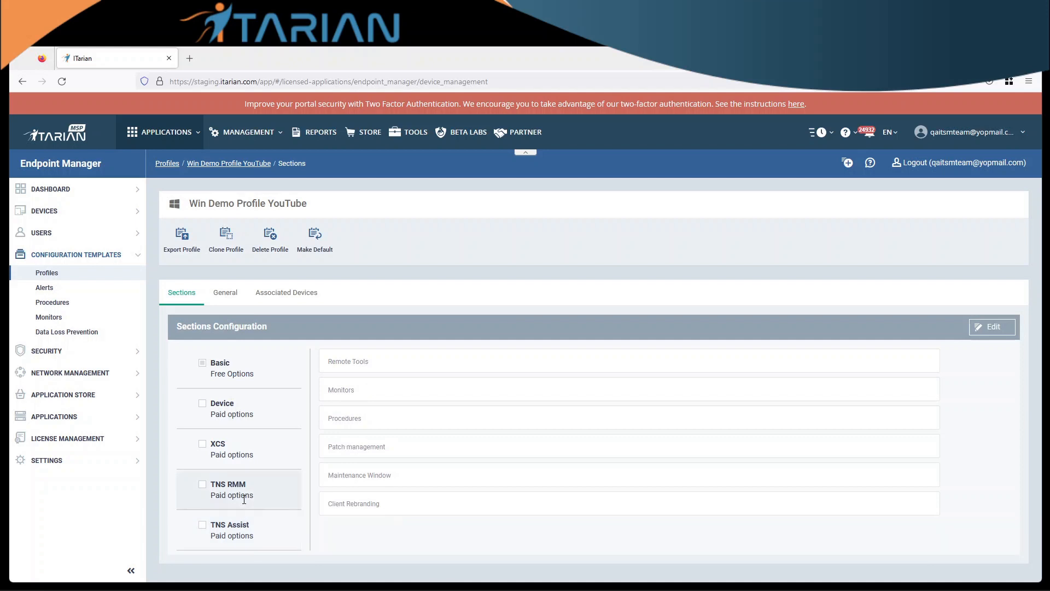
{"action": "left_click", "coordinate": [251, 458]}
{"action": "left_click", "coordinate": [253, 417]}
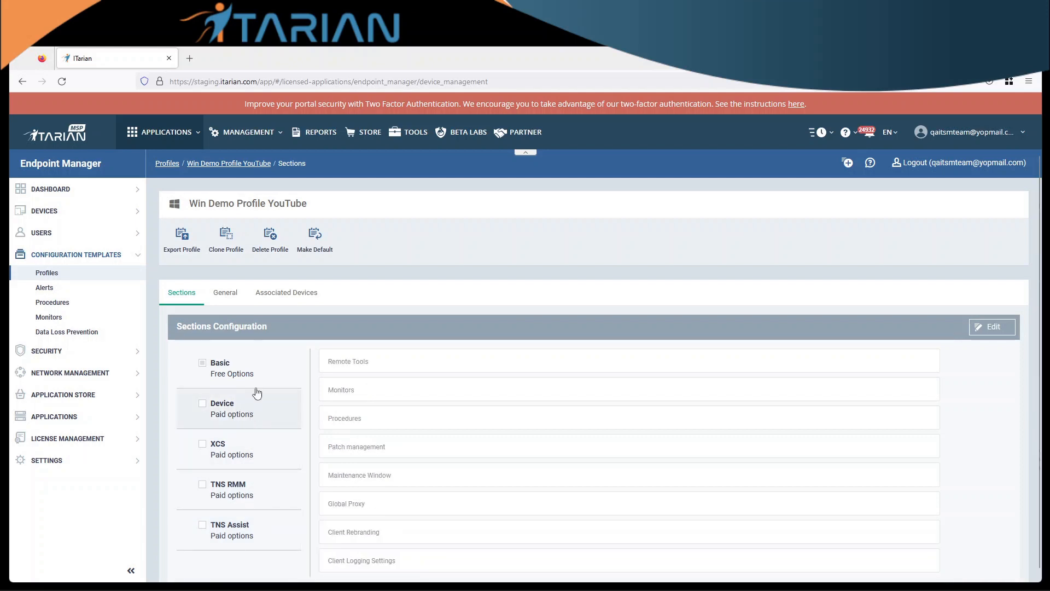
{"action": "left_click", "coordinate": [257, 374]}
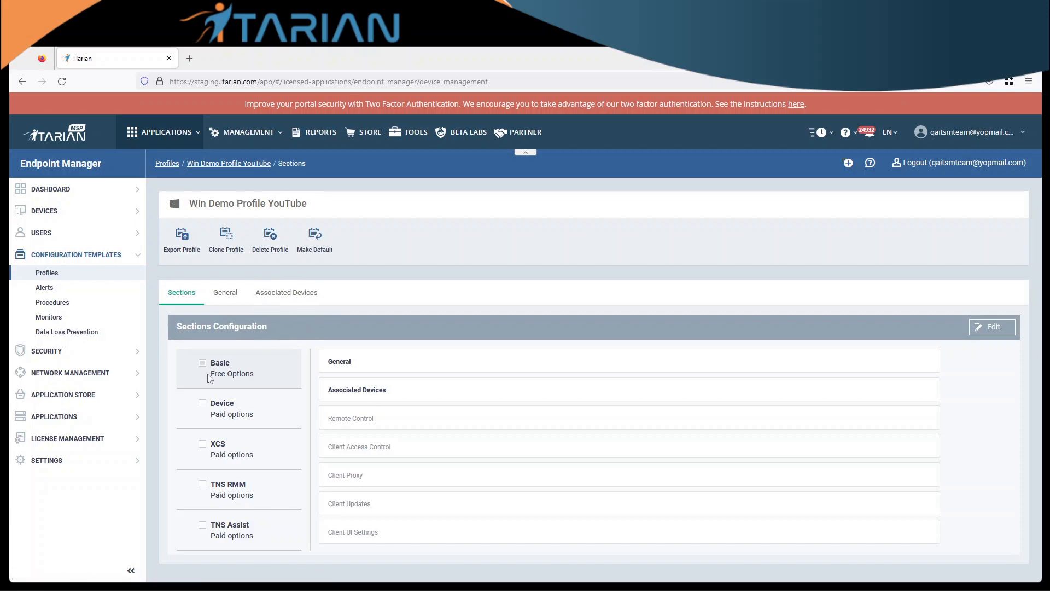
{"action": "left_click_drag", "start_coordinate": [212, 376], "coordinate": [254, 376]}
{"action": "left_click", "coordinate": [264, 378]}
Edit the profile's sections configuration and enable Remote Control and Client Updates among the Basic free options
{"action": "left_click", "coordinate": [1003, 333]}
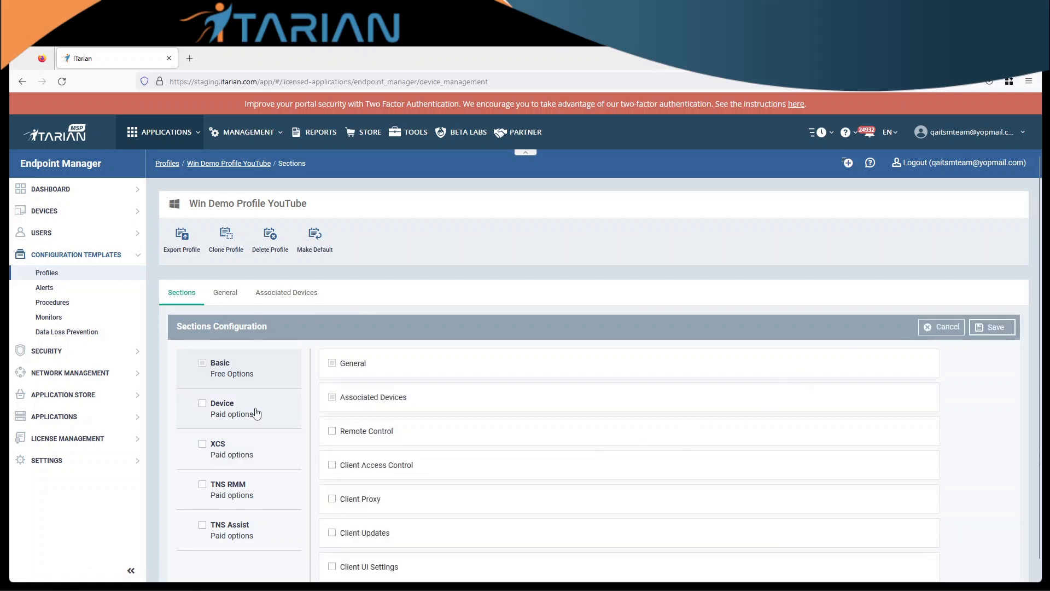
{"action": "scroll", "coordinate": [346, 446], "scroll_direction": "down", "scroll_amount": 1}
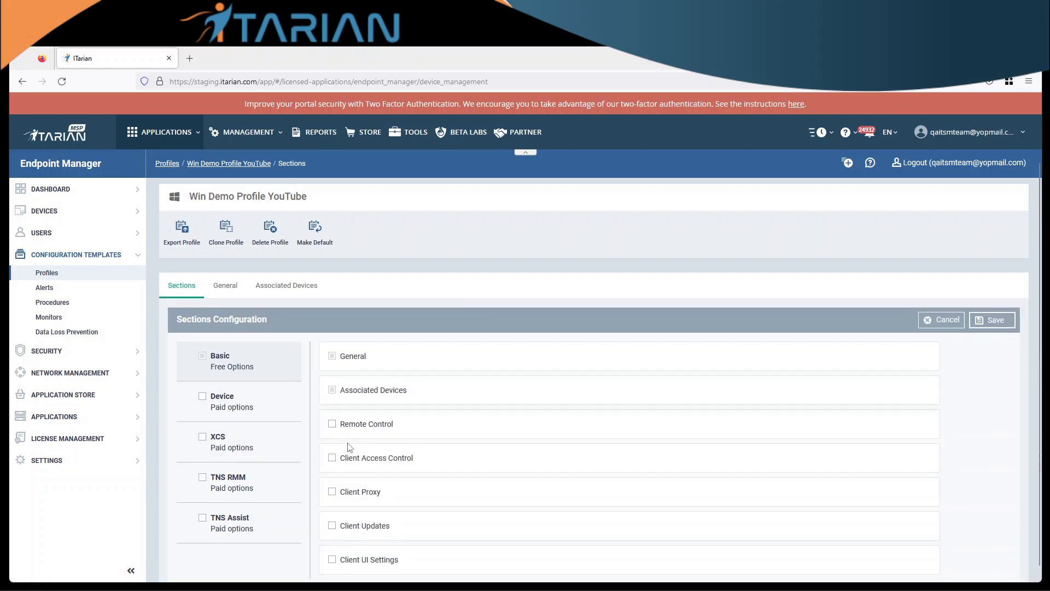
{"action": "left_click", "coordinate": [334, 416]}
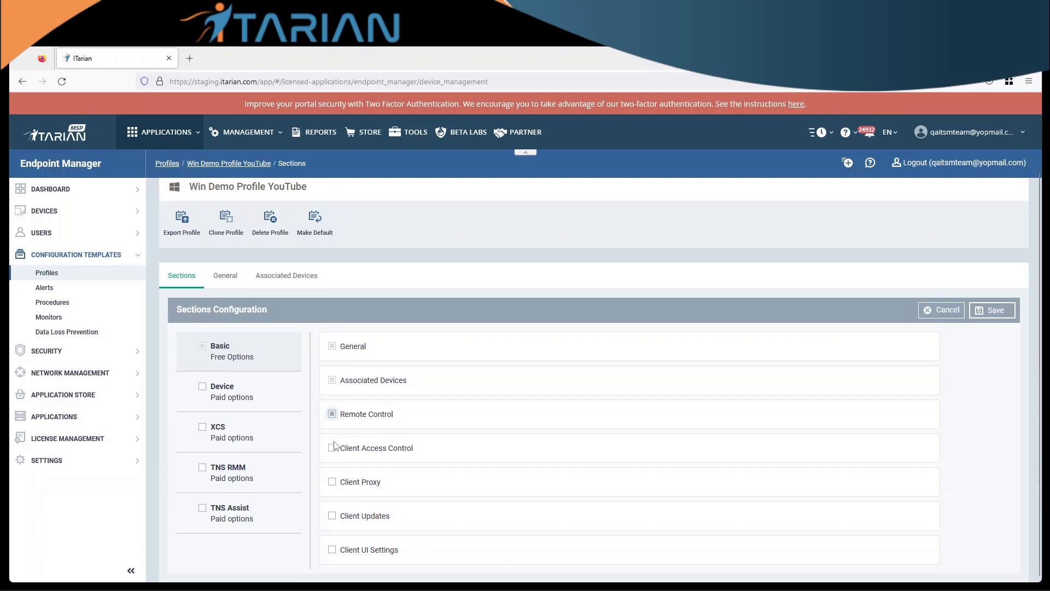
{"action": "left_click", "coordinate": [333, 517]}
Enable the Device paid options with Remote Tools and Procedures, and save the sections configuration
{"action": "left_click", "coordinate": [263, 404]}
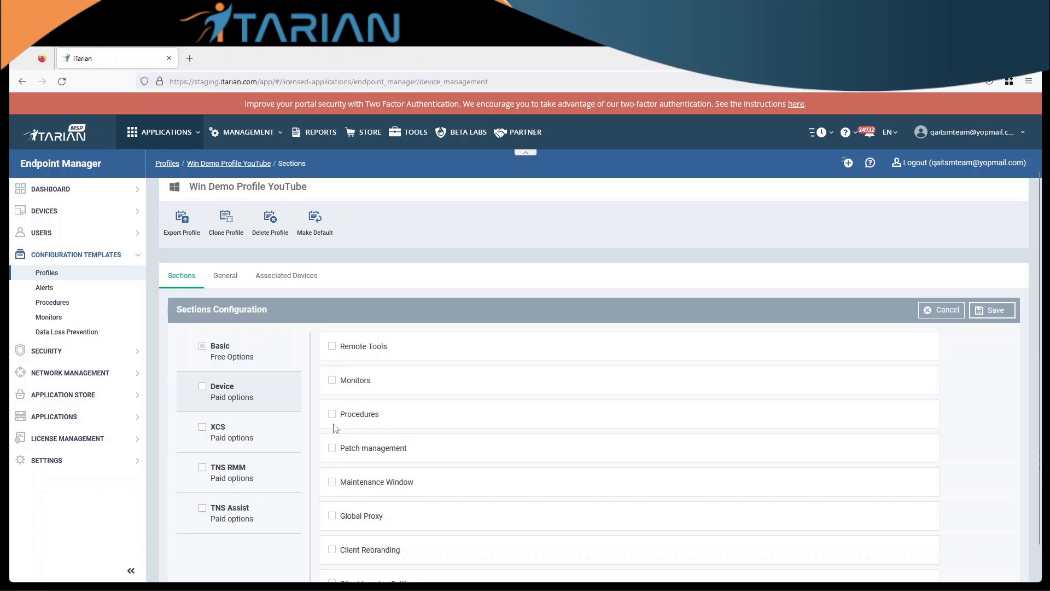
{"action": "left_click", "coordinate": [202, 388]}
{"action": "left_click", "coordinate": [333, 347]}
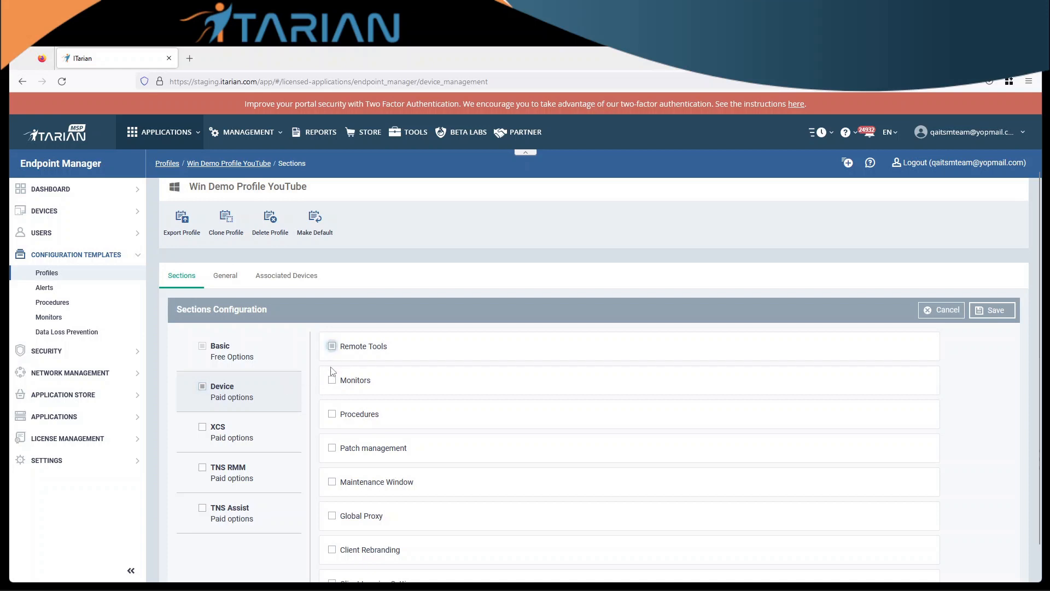
{"action": "left_click", "coordinate": [333, 414]}
{"action": "left_click", "coordinate": [991, 316]}
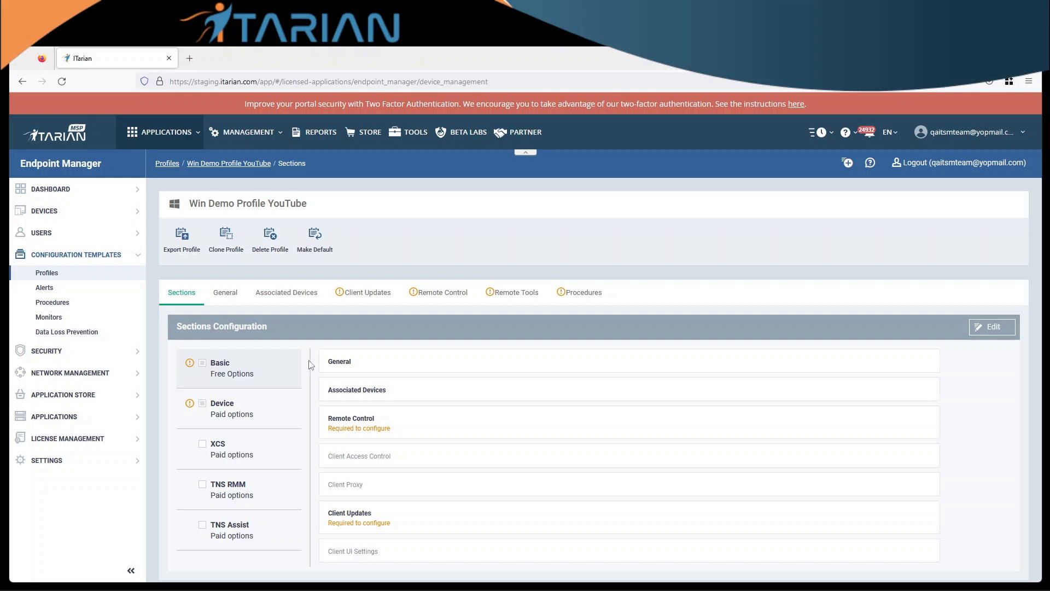
Configure the profile's required Remote Control section by checking its takeover and file transfer options and saving the default settings
{"action": "left_click_drag", "start_coordinate": [328, 429], "coordinate": [398, 436]}
{"action": "left_click", "coordinate": [402, 435]}
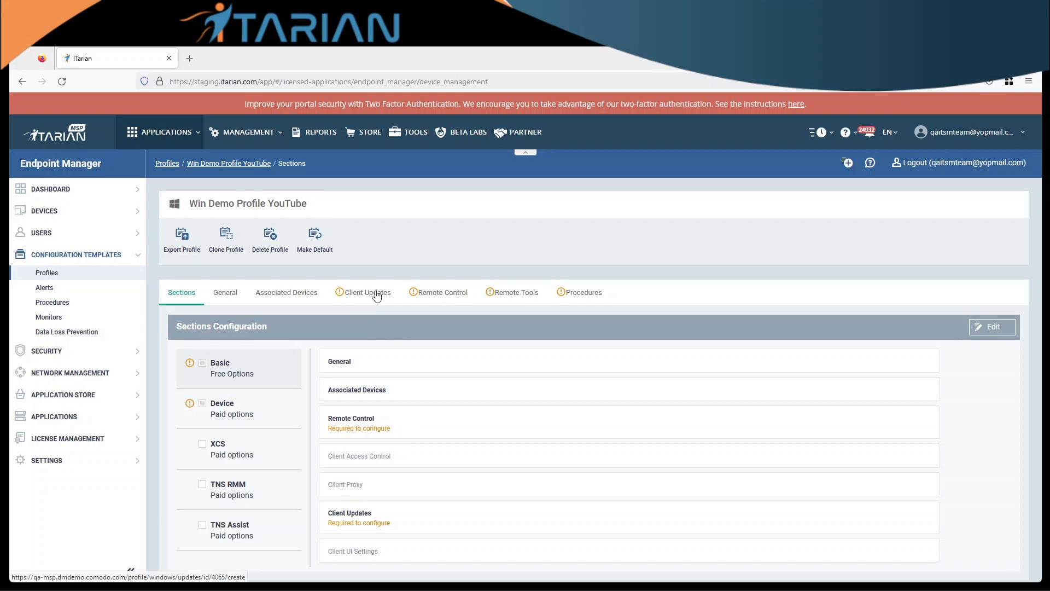
{"action": "left_click", "coordinate": [432, 296]}
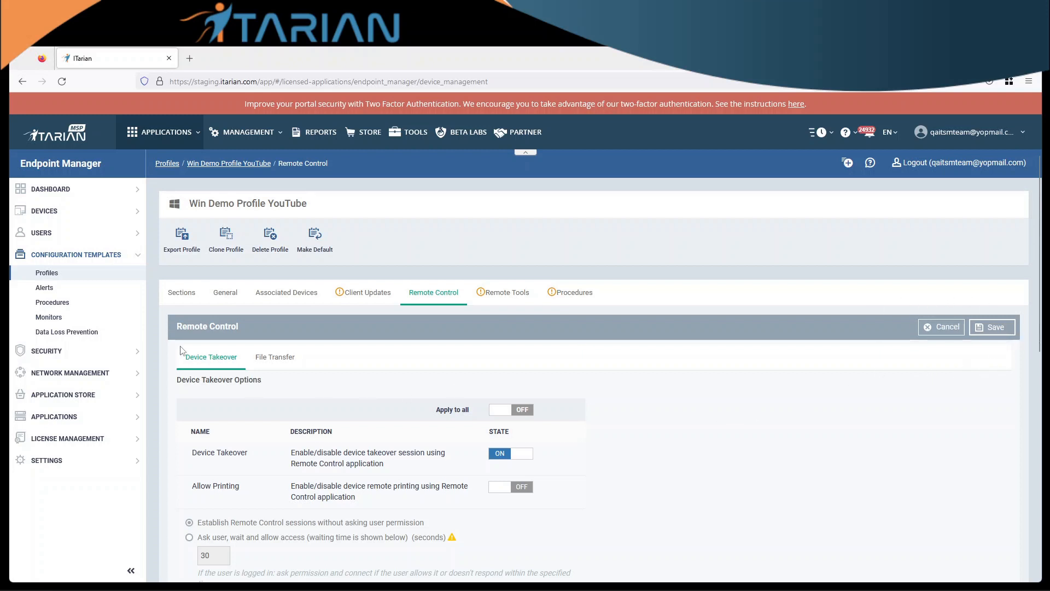
{"action": "scroll", "coordinate": [253, 370], "scroll_direction": "down", "scroll_amount": 3}
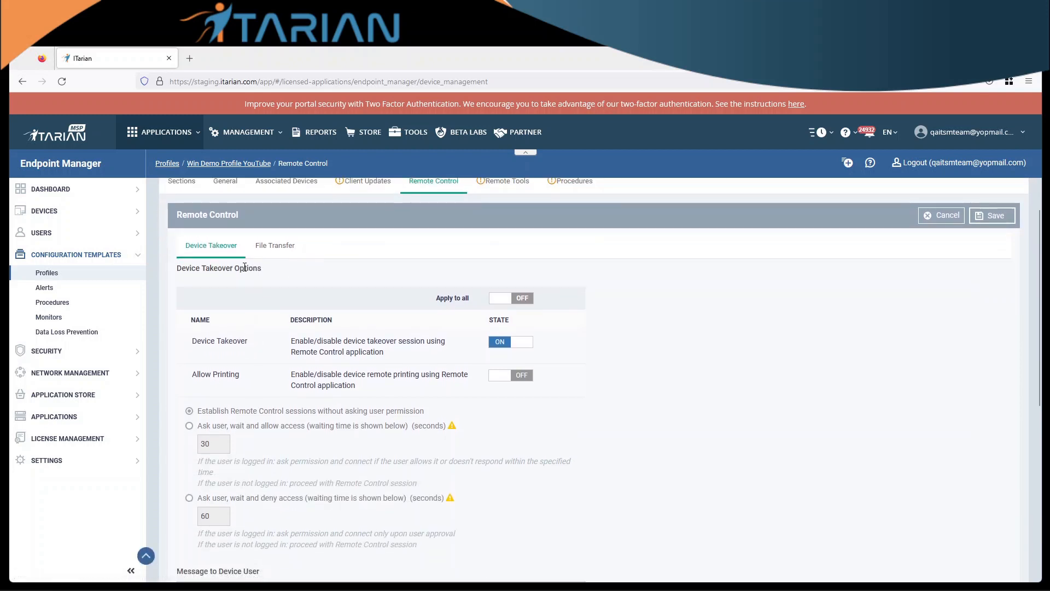
{"action": "left_click", "coordinate": [275, 249]}
{"action": "left_click", "coordinate": [212, 357]}
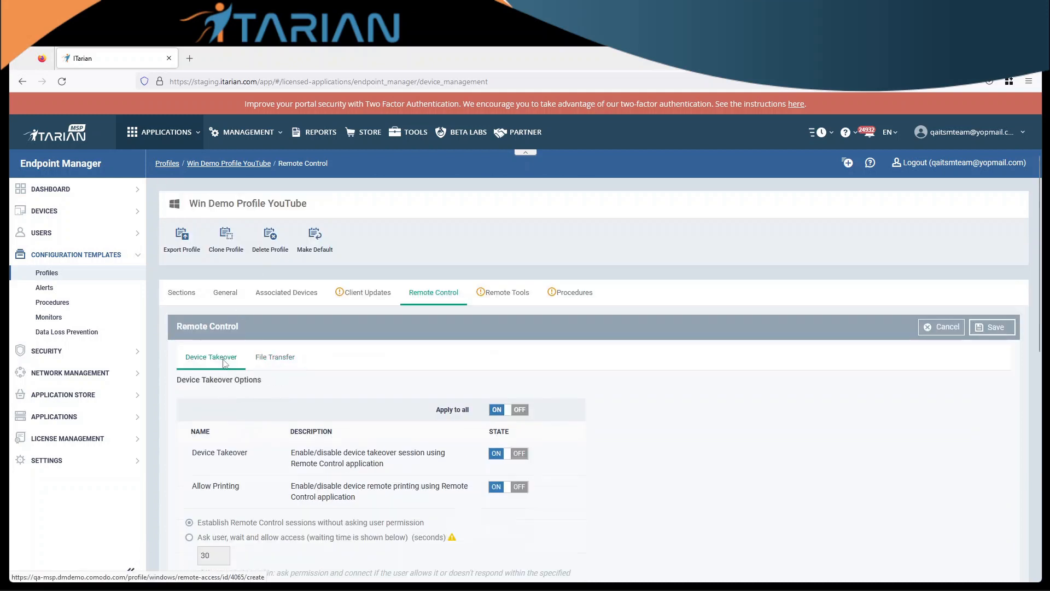
{"action": "scroll", "coordinate": [381, 407], "scroll_direction": "down", "scroll_amount": 4}
{"action": "scroll", "coordinate": [381, 407], "scroll_direction": "down", "scroll_amount": 2}
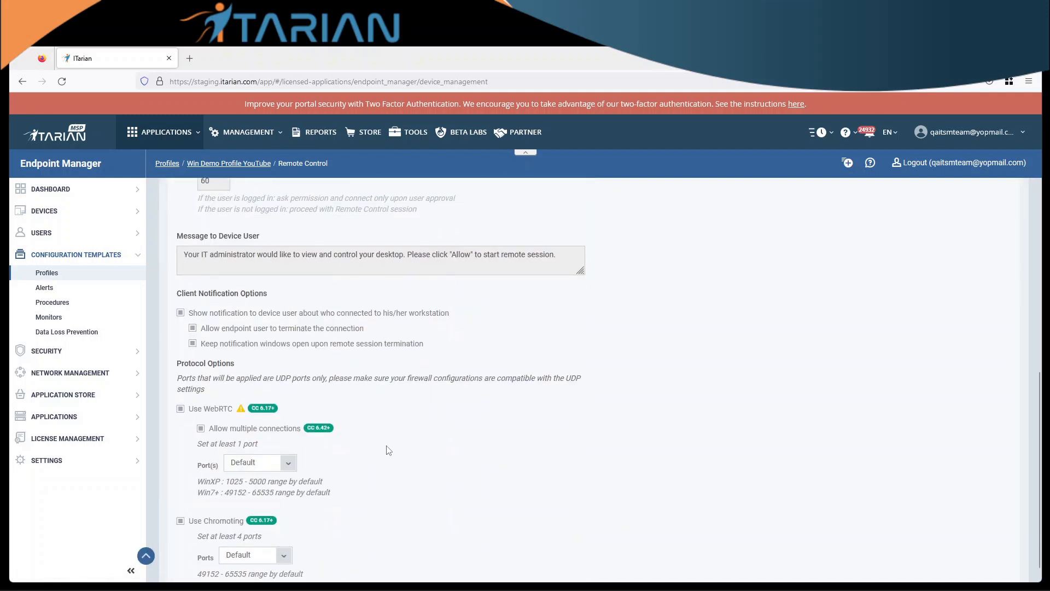
{"action": "scroll", "coordinate": [728, 421], "scroll_direction": "up", "scroll_amount": 6}
{"action": "left_click", "coordinate": [990, 328]}
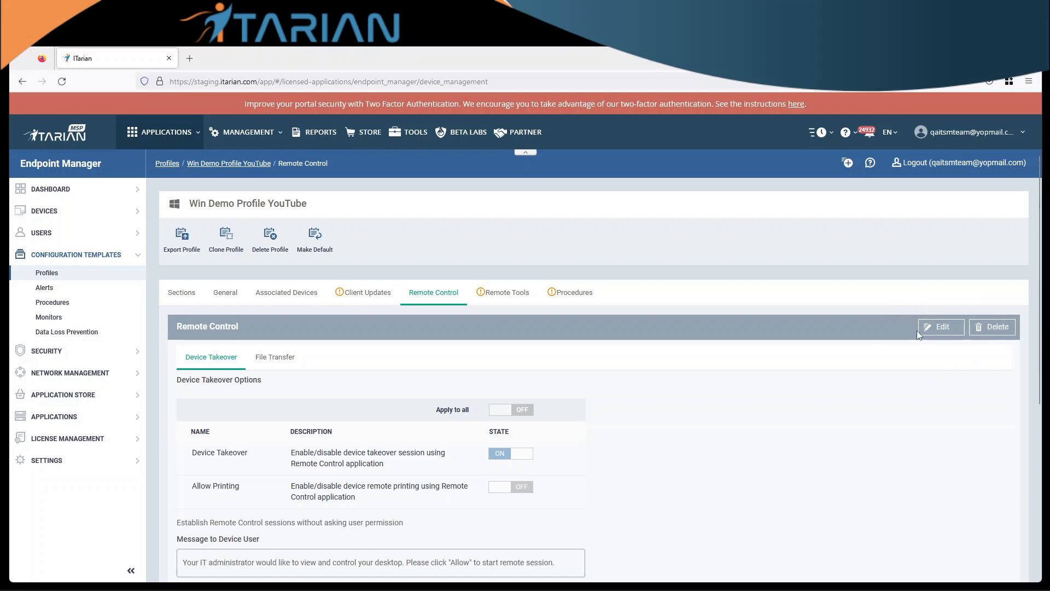
Review the saved Remote Control settings and check which Basic and Device sections still require configuration
{"action": "scroll", "coordinate": [435, 413], "scroll_direction": "down", "scroll_amount": 4}
{"action": "scroll", "coordinate": [706, 422], "scroll_direction": "up", "scroll_amount": 4}
{"action": "left_click", "coordinate": [177, 299]}
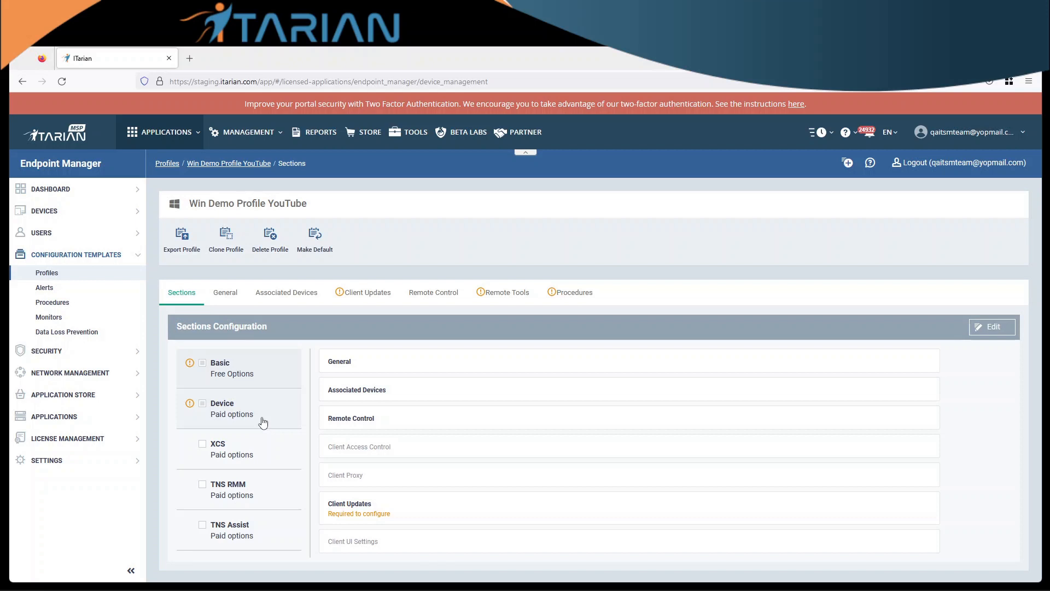
{"action": "scroll", "coordinate": [248, 413], "scroll_direction": "down", "scroll_amount": 5}
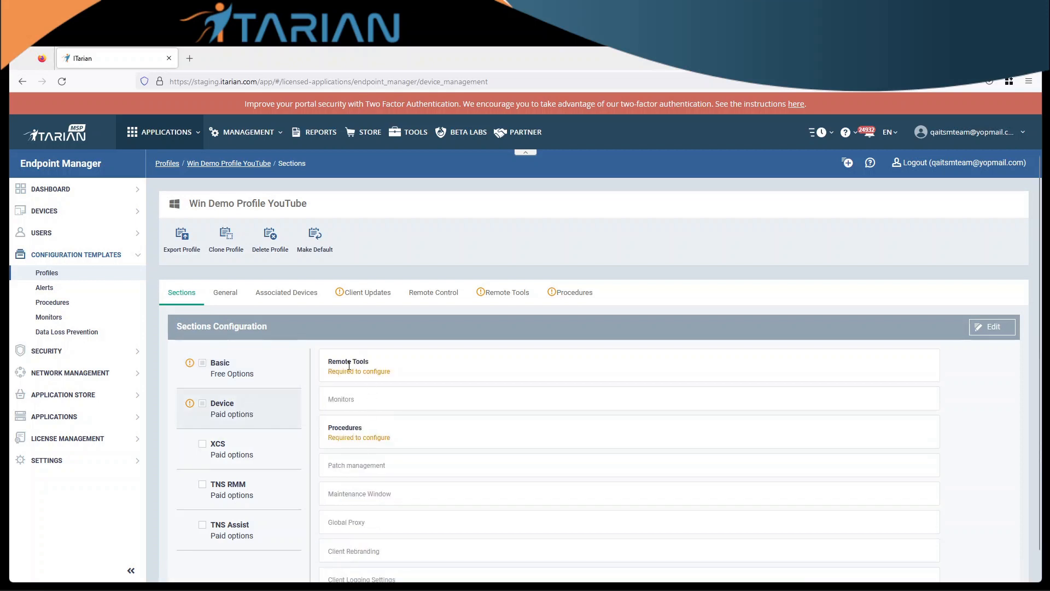
{"action": "left_click_drag", "start_coordinate": [331, 372], "coordinate": [392, 373]}
{"action": "left_click_drag", "start_coordinate": [339, 438], "coordinate": [405, 443]}
{"action": "left_click", "coordinate": [421, 441]}
Return to the profiles list, select Win Demo Profile YouTube, and check its profile type and associated device count
{"action": "left_click", "coordinate": [47, 274]}
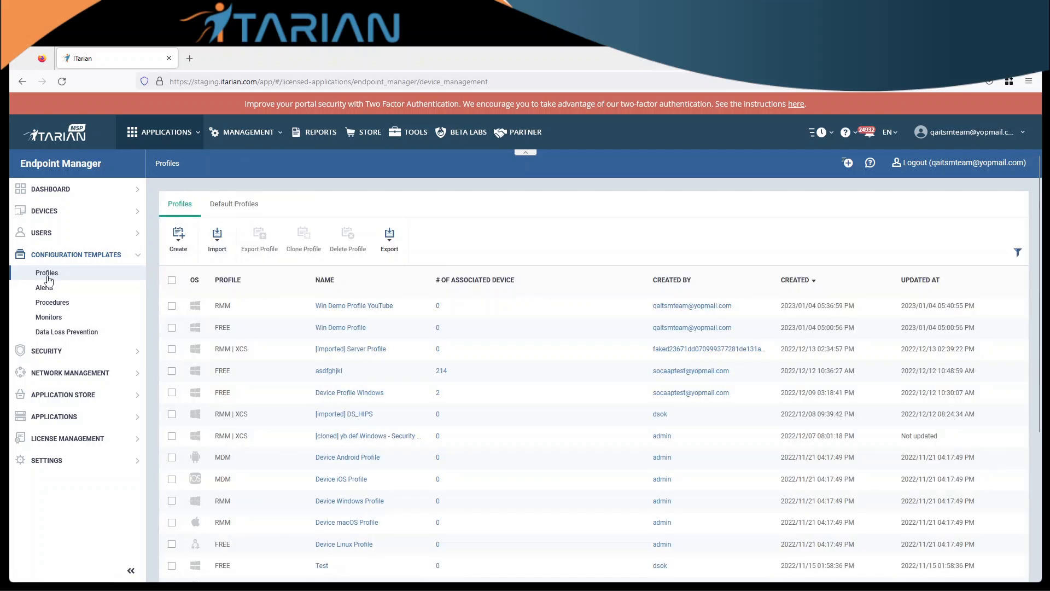
{"action": "left_click", "coordinate": [172, 307]}
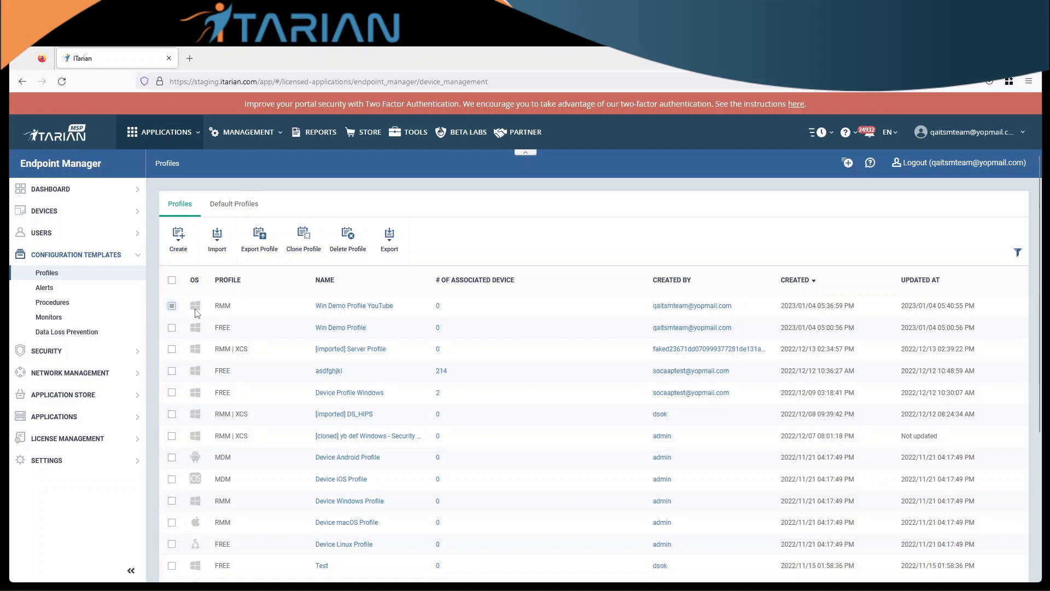
{"action": "left_click", "coordinate": [178, 251]}
{"action": "double_click", "coordinate": [217, 307]}
{"action": "left_click_drag", "start_coordinate": [446, 308], "coordinate": [433, 308]}
{"action": "left_click_drag", "start_coordinate": [231, 306], "coordinate": [214, 307]}
Disable the Device paid options in the sections configuration of Win Demo Profile YouTube and save the change
{"action": "left_click", "coordinate": [346, 307]}
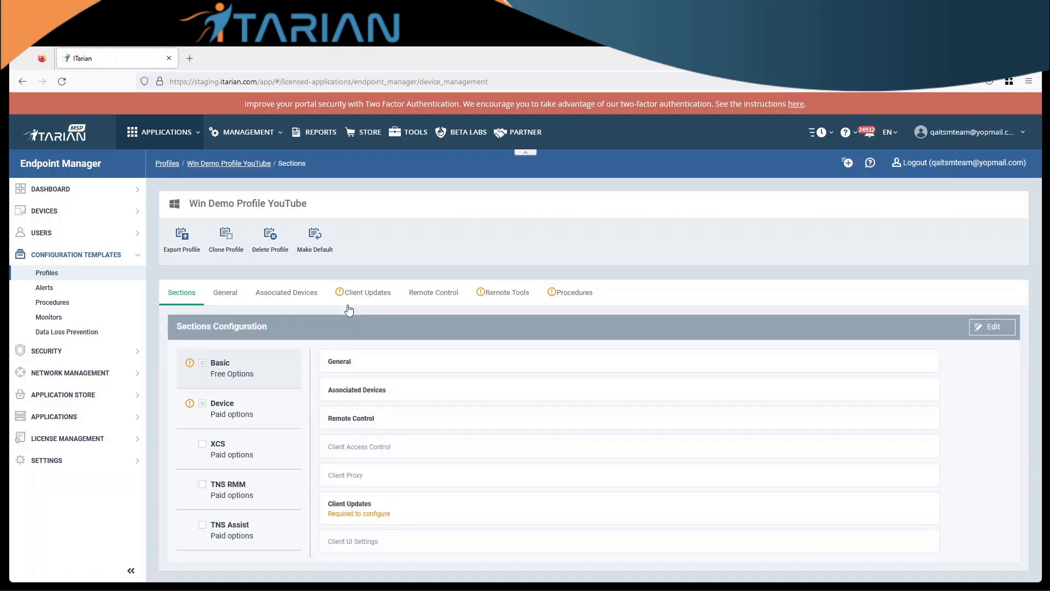
{"action": "left_click", "coordinate": [983, 327]}
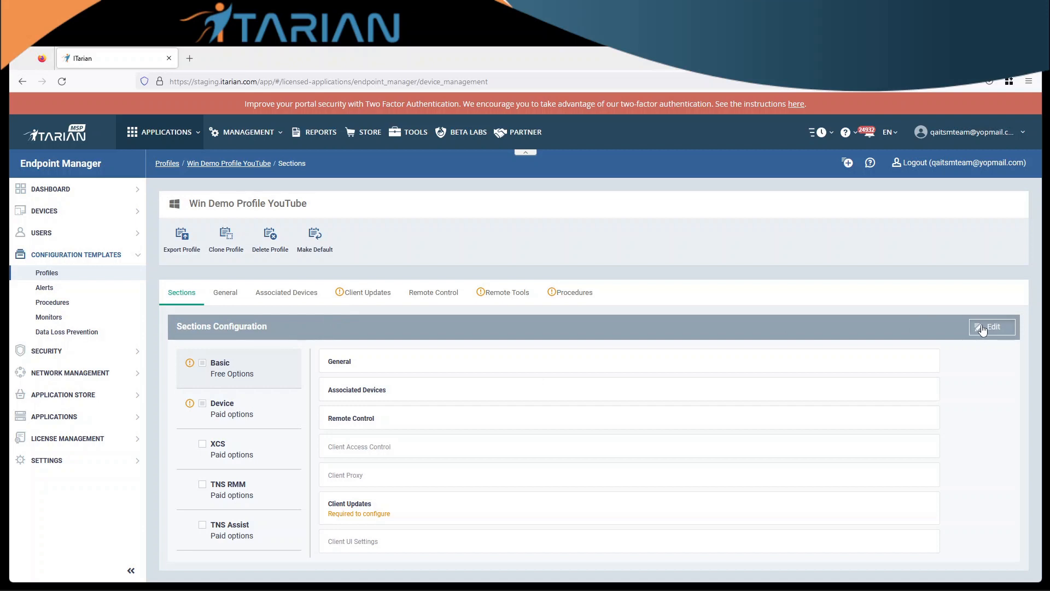
{"action": "left_click", "coordinate": [202, 404]}
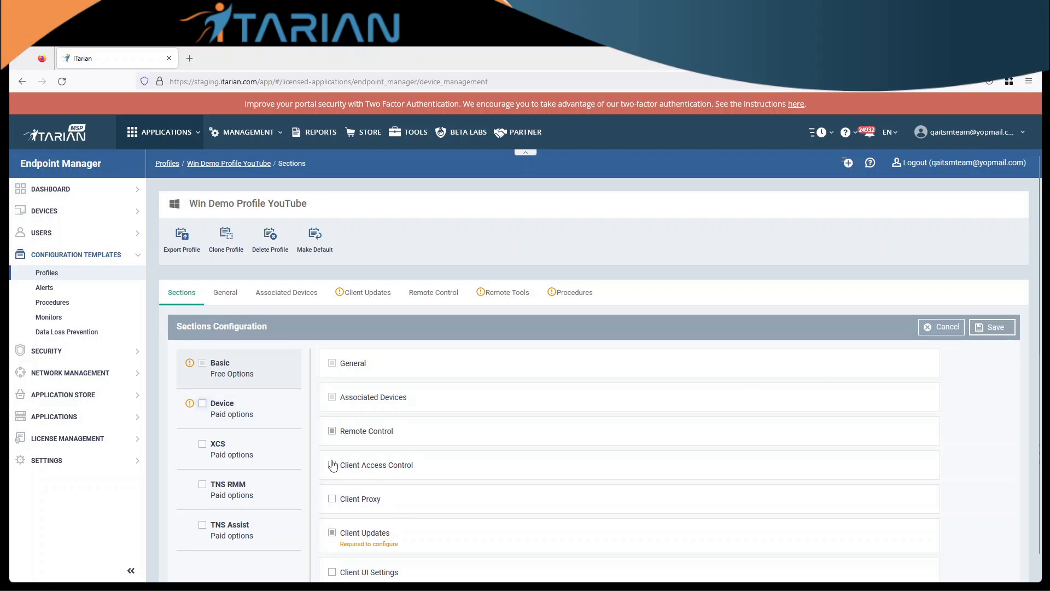
{"action": "left_click", "coordinate": [250, 420]}
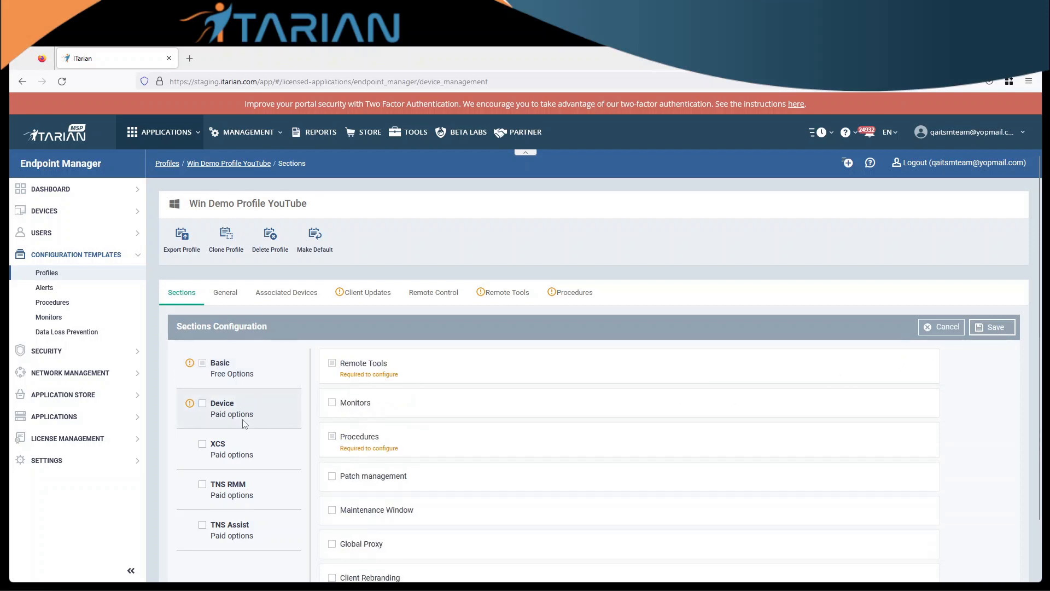
{"action": "left_click", "coordinate": [203, 405]}
{"action": "left_click", "coordinate": [1004, 335]}
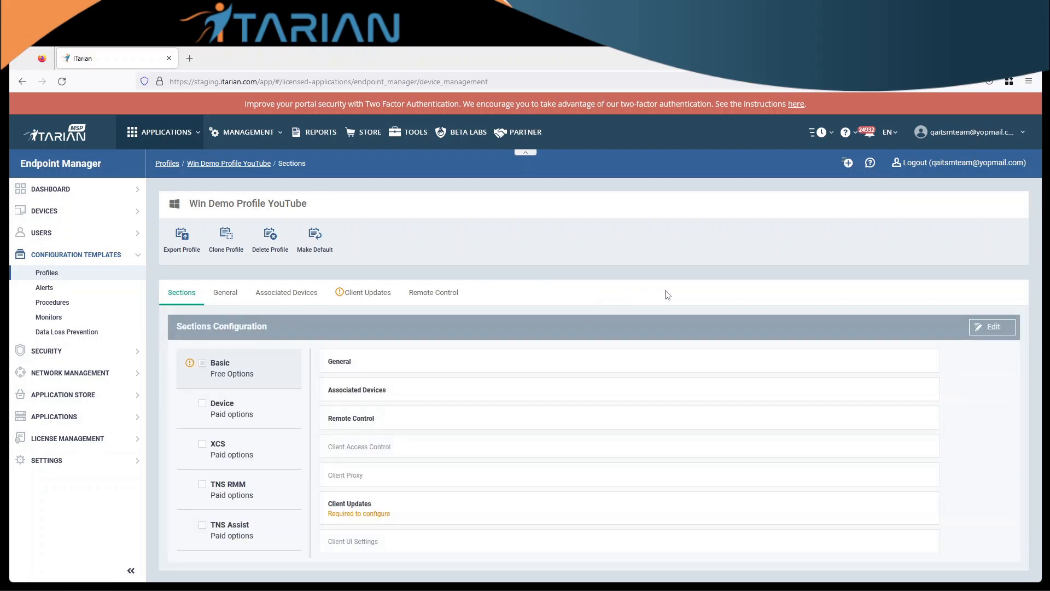
Return to the profiles list and compare the profile type of Win Demo Profile YouTube with that of the imported Server Profile
{"action": "left_click", "coordinate": [47, 274]}
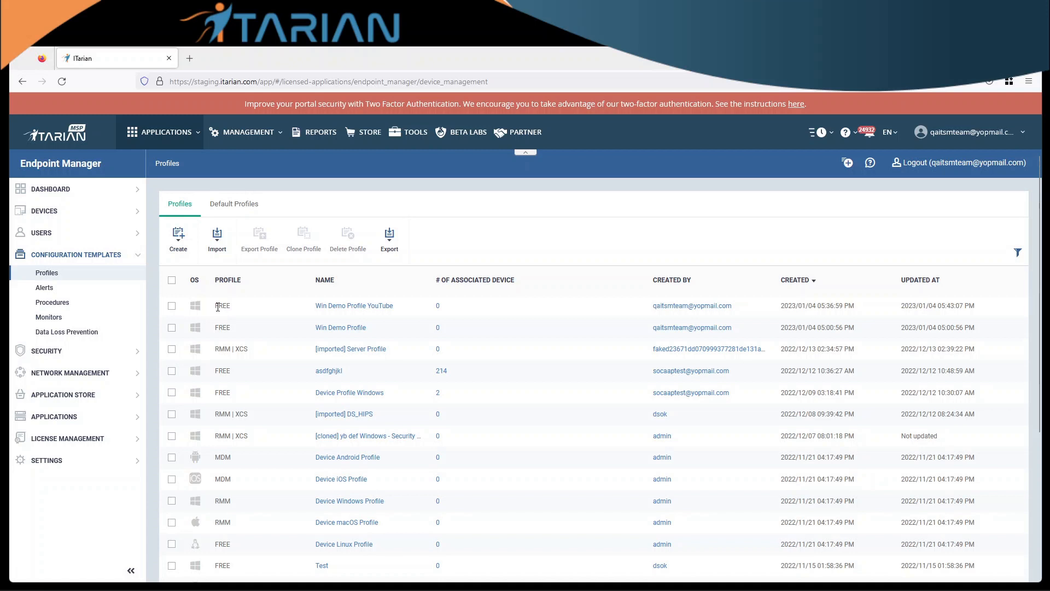
{"action": "left_click_drag", "start_coordinate": [214, 307], "coordinate": [231, 308]}
{"action": "scroll", "coordinate": [239, 310], "scroll_direction": "down", "scroll_amount": 1}
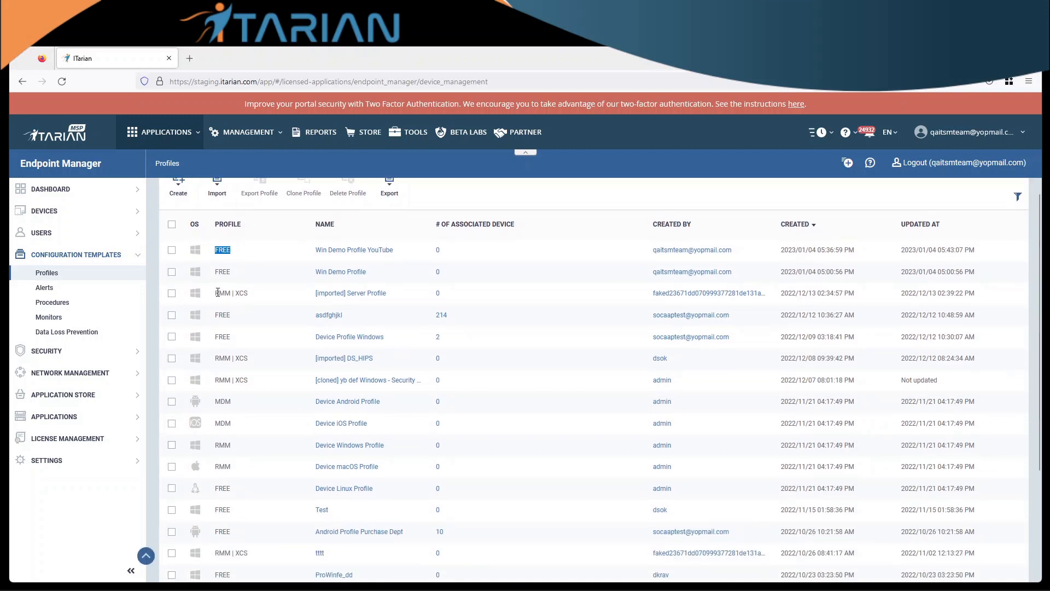
{"action": "left_click_drag", "start_coordinate": [218, 292], "coordinate": [252, 299]}
{"action": "left_click", "coordinate": [254, 311]}
{"action": "left_click_drag", "start_coordinate": [216, 292], "coordinate": [229, 293]}
{"action": "left_click_drag", "start_coordinate": [236, 293], "coordinate": [240, 293]}
Check the profile types of Device Android Profile and Device iOS Profile, and review the rest of the listed profiles
{"action": "scroll", "coordinate": [245, 311], "scroll_direction": "down", "scroll_amount": 1}
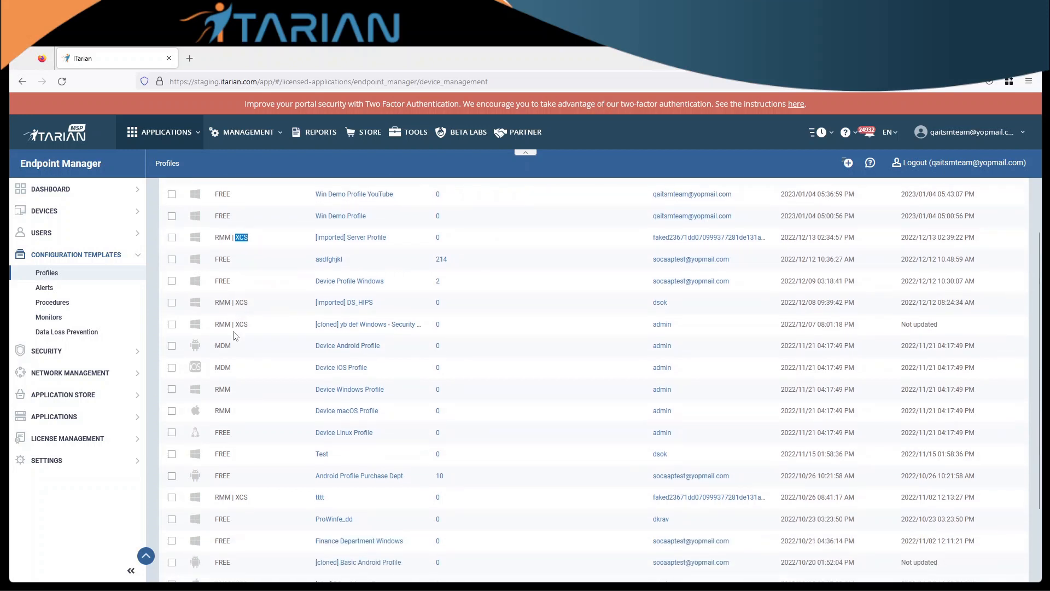
{"action": "left_click_drag", "start_coordinate": [216, 345], "coordinate": [226, 345]}
{"action": "left_click_drag", "start_coordinate": [215, 368], "coordinate": [224, 367]}
{"action": "scroll", "coordinate": [199, 369], "scroll_direction": "down", "scroll_amount": 3}
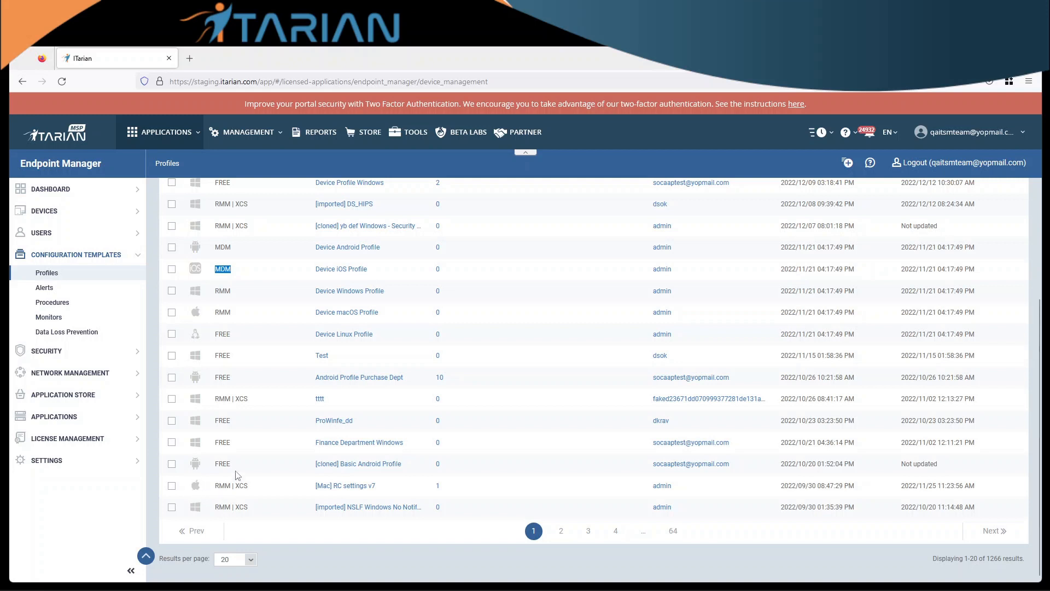
{"action": "scroll", "coordinate": [254, 443], "scroll_direction": "up", "scroll_amount": 1}
{"action": "scroll", "coordinate": [254, 443], "scroll_direction": "up", "scroll_amount": 4}
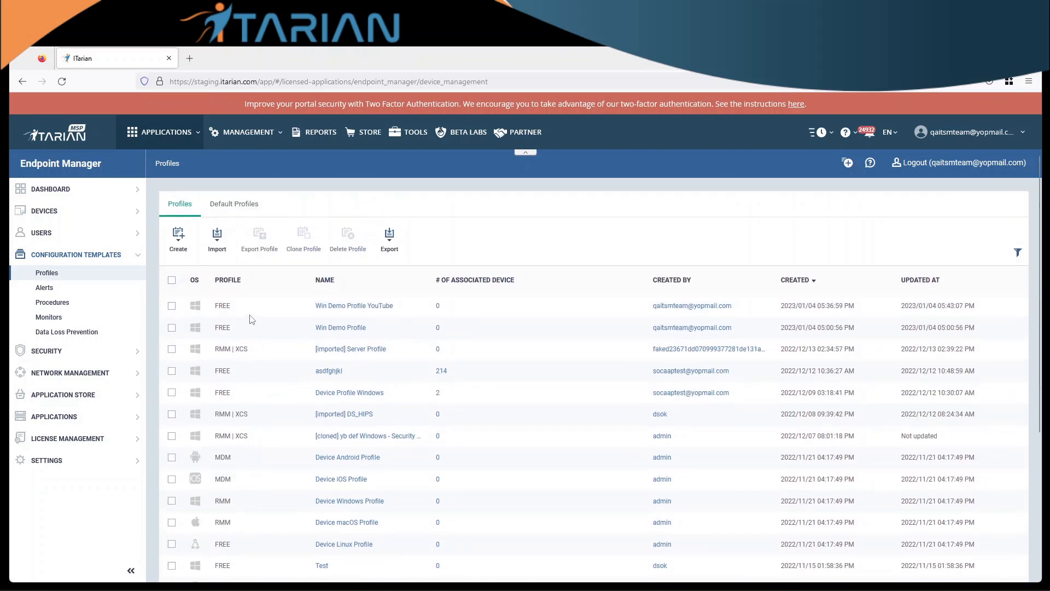